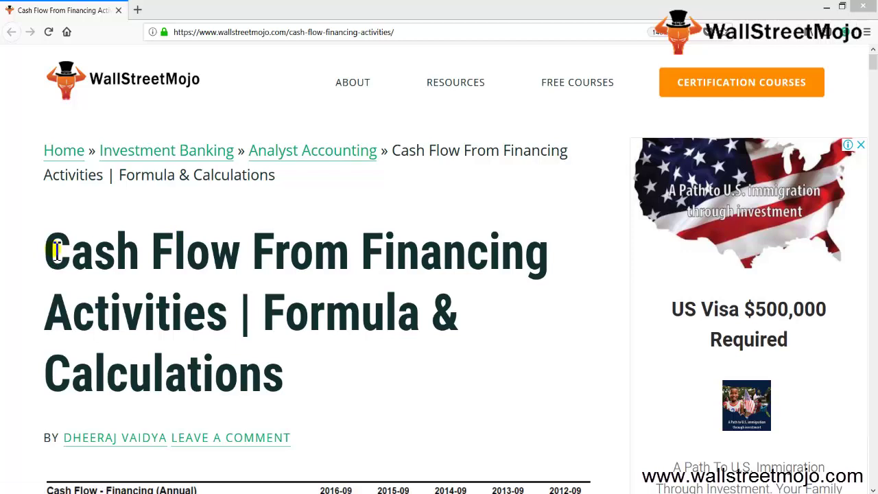
Step: Scroll the WallStreetMojo article to the annual financing cash flow table, then select C5 in the blank workbook
left_click_drag(55, 251, 551, 281)
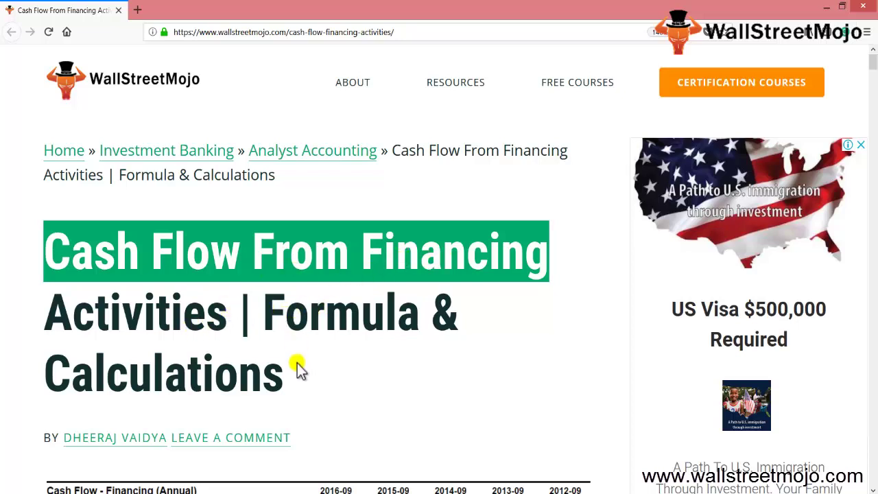
left_click(338, 409)
scroll(337, 409, "down", 3)
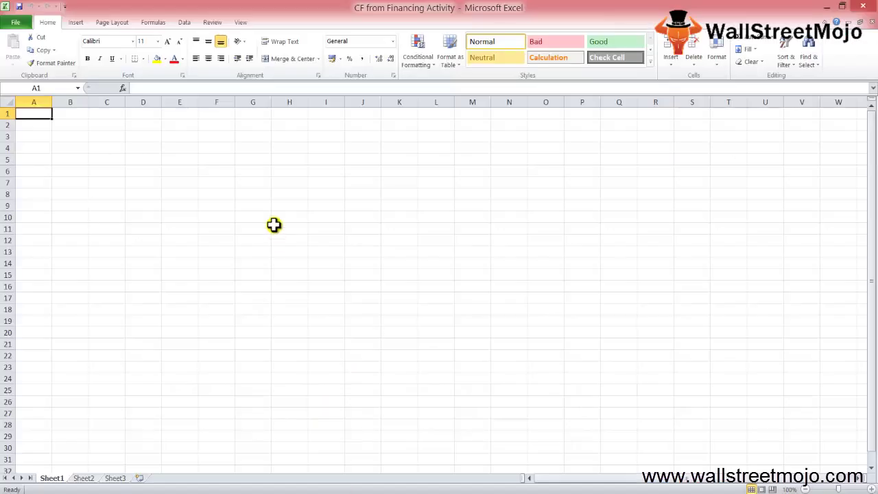
left_click(100, 160)
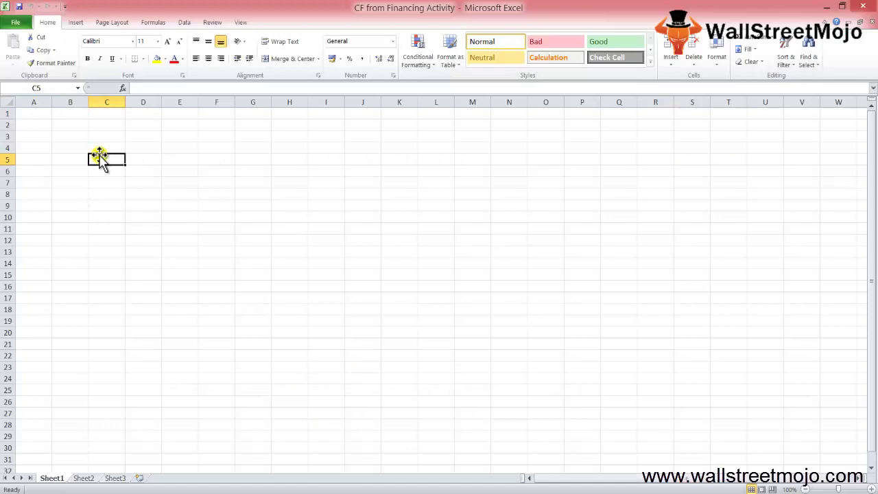
Step: Enter 'Issuance or repurchases' in C4 and CS in C5, ending at cell B12
key("Up")
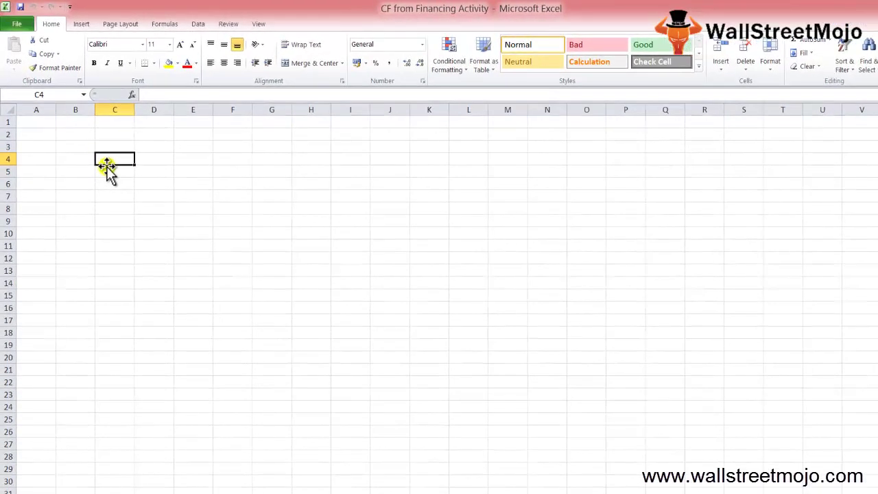
type("Issua")
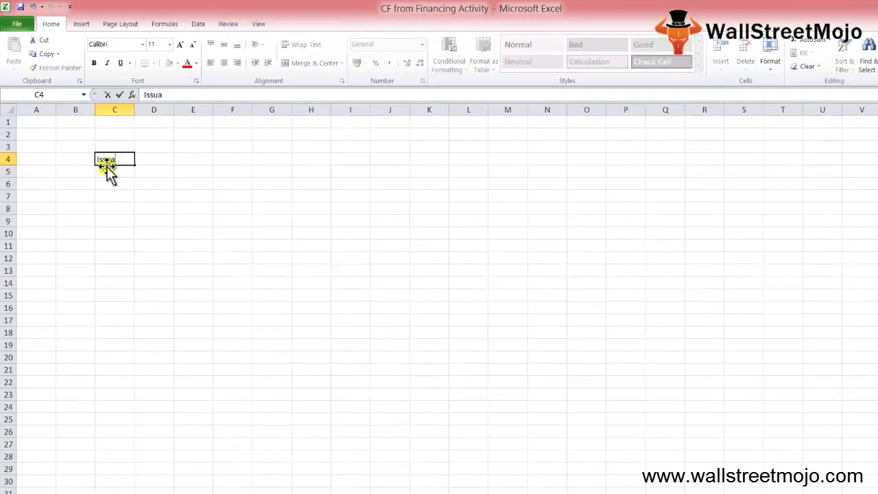
type("nce or repurchases")
key("Return")
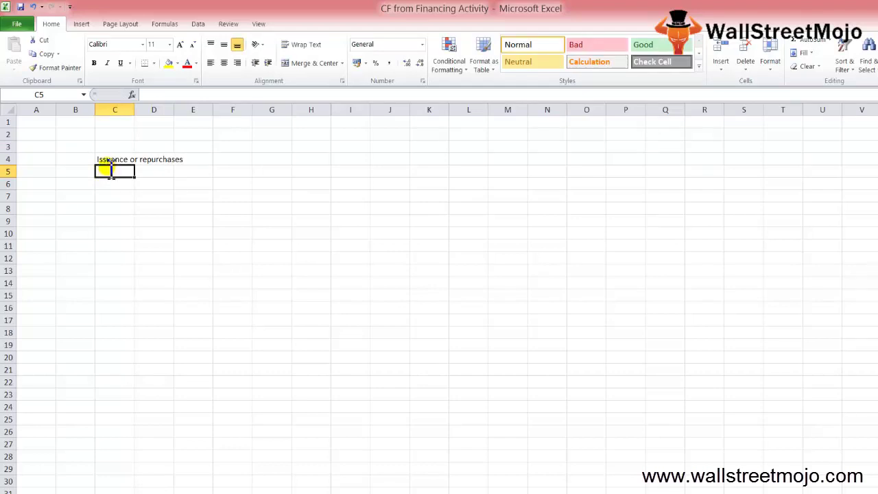
type("CS")
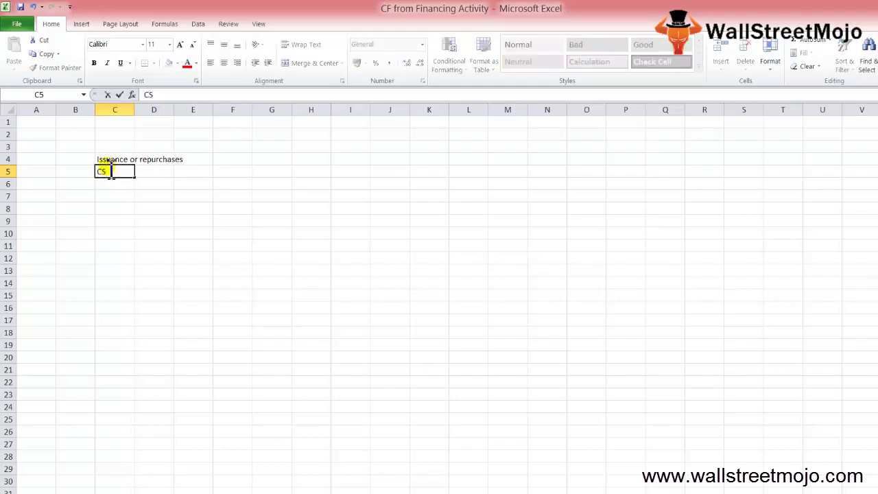
key("Return")
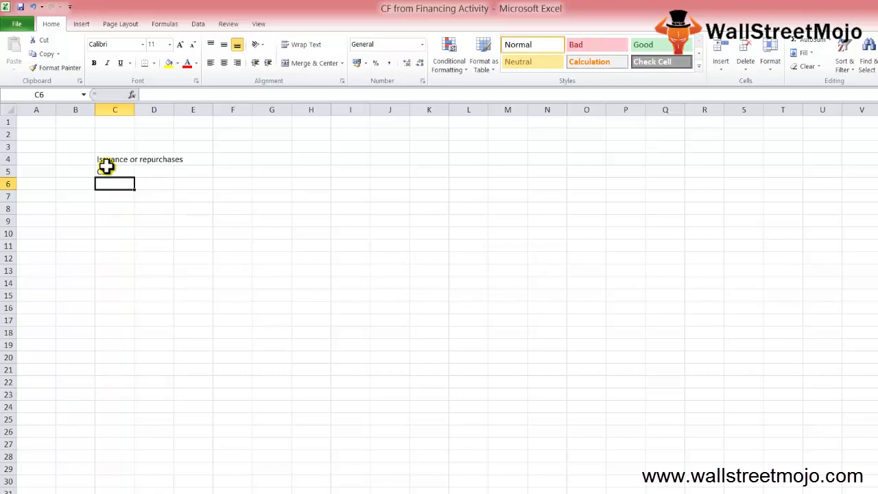
key("Down")
key("Down")
key("Down")
key("Down")
key("Down")
key("Down")
key("Left")
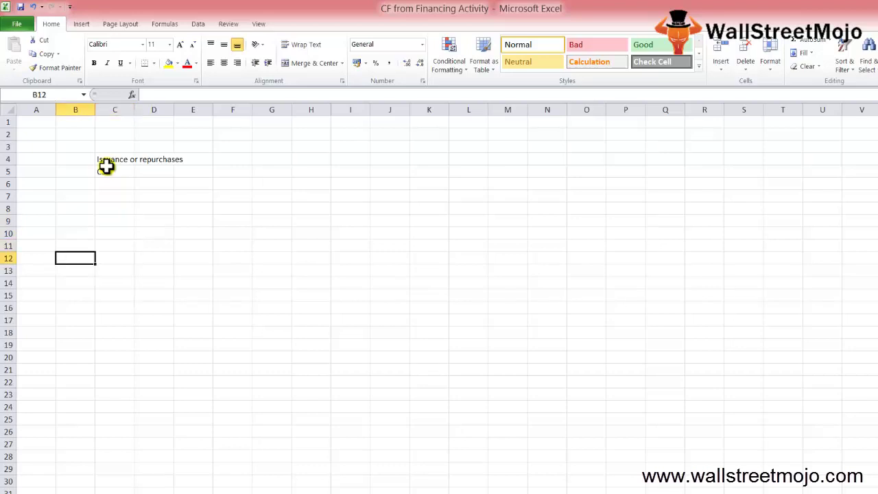
Step: Number rows 12 and 13 as 1 and 2, and enter divi classified CF in row 12
type("1")
key("Return")
key("Up")
key("Right")
type("C")
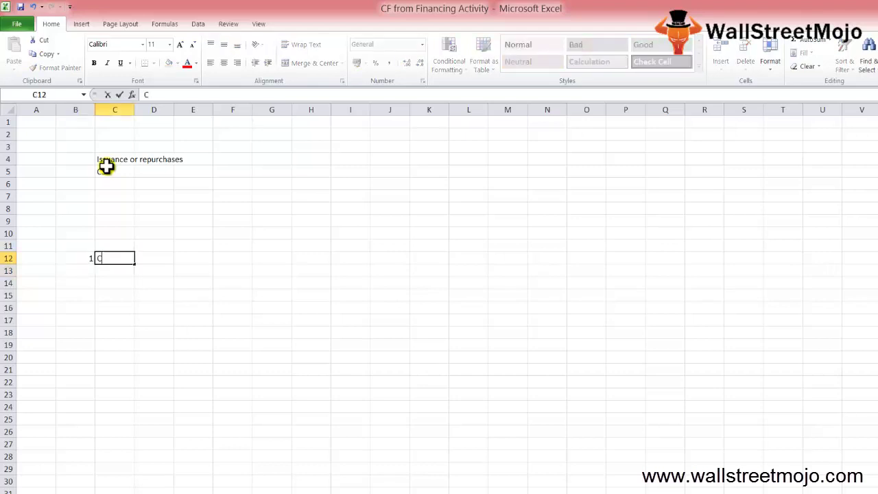
key("BackSpace")
type("divi")
key("Return")
key("Left")
type("2")
key("Right")
key("Right")
key("Up")
type("CF")
key("Return")
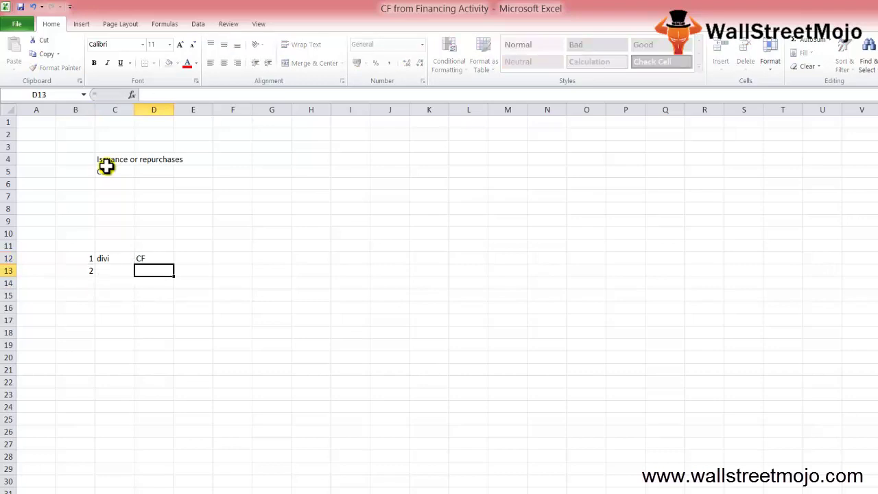
Step: Enter STB+ in C13 with the category CI
key("Left")
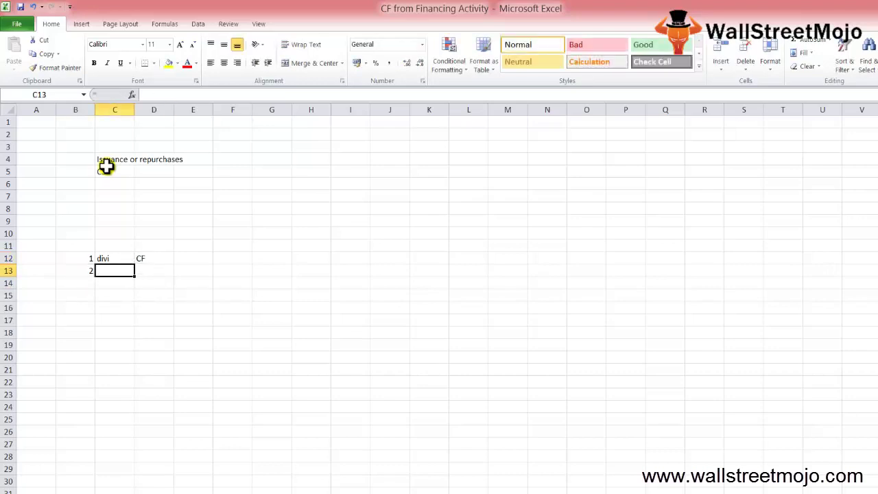
type("+STB")
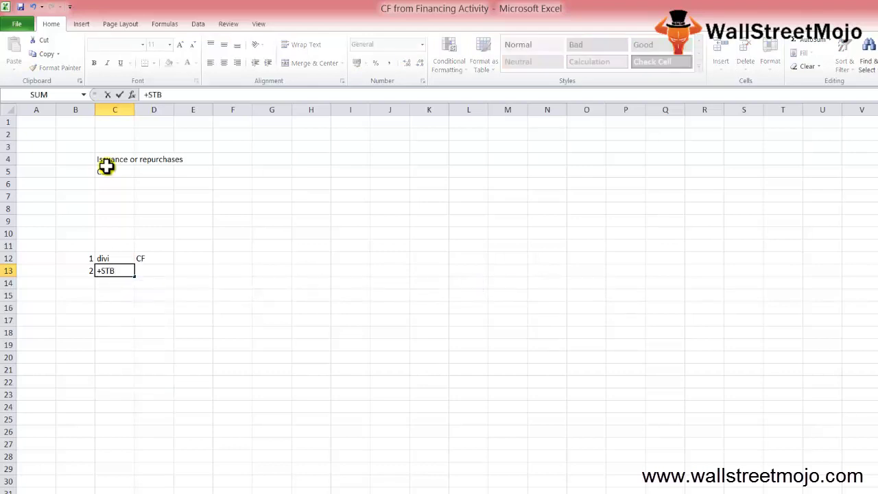
key("Return")
key("Up")
type("STB")
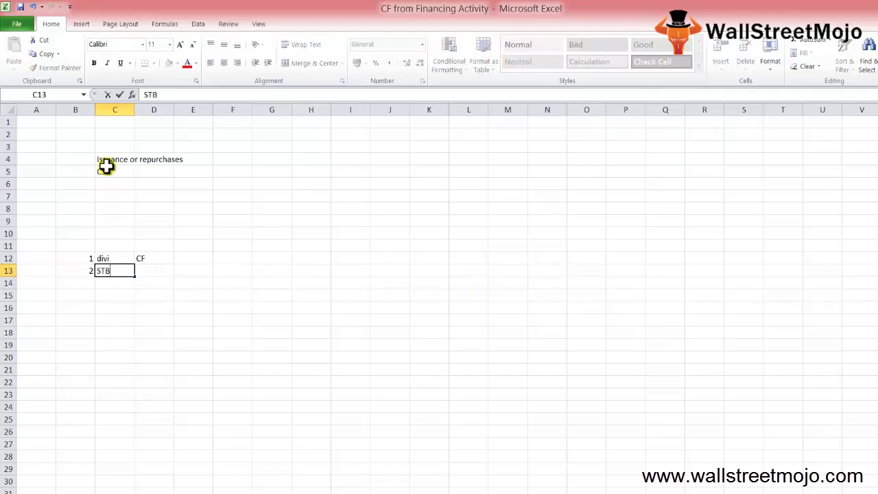
type("+")
key("Return")
key("Up")
key("Right")
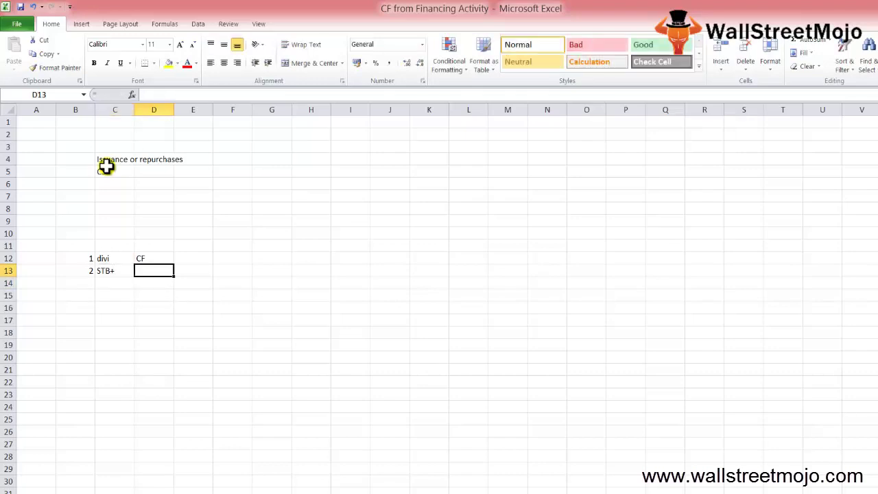
type("CI")
key("Return")
Step: Add item 3 STB- classified CO in row 14, and number B15 as 4
key("Left")
key("Left")
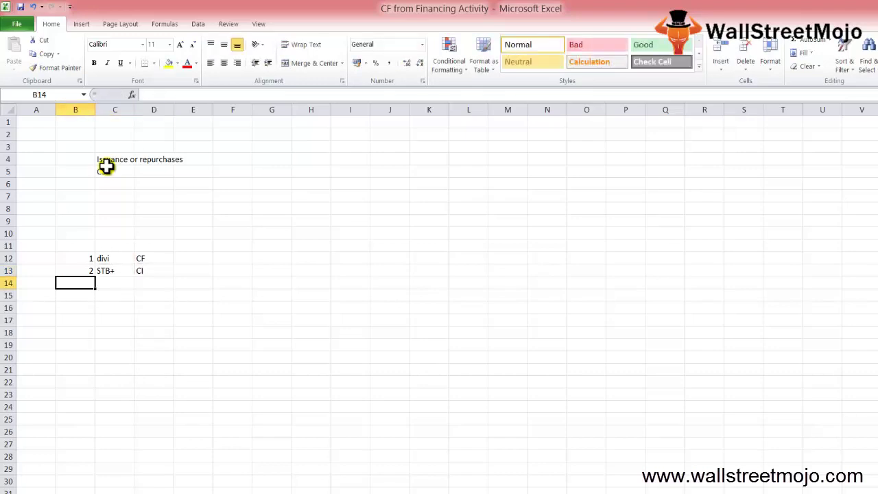
key("Right")
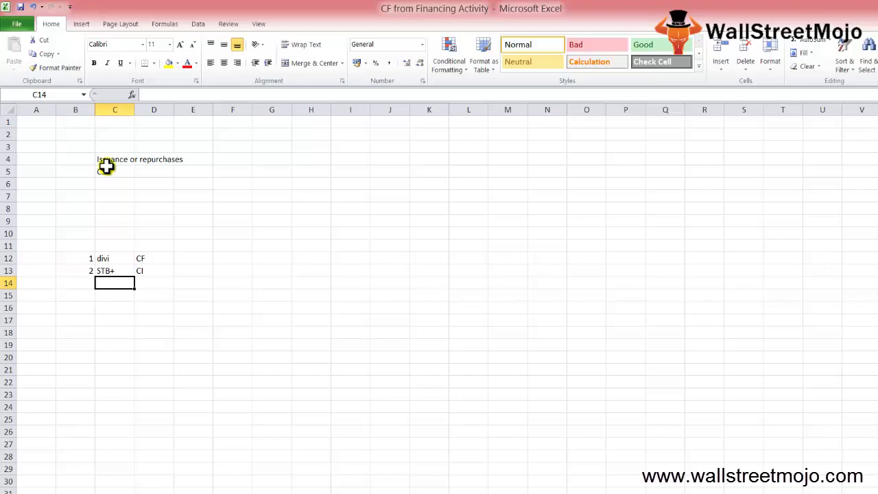
key("Left")
type("3")
key("Right")
type("STB")
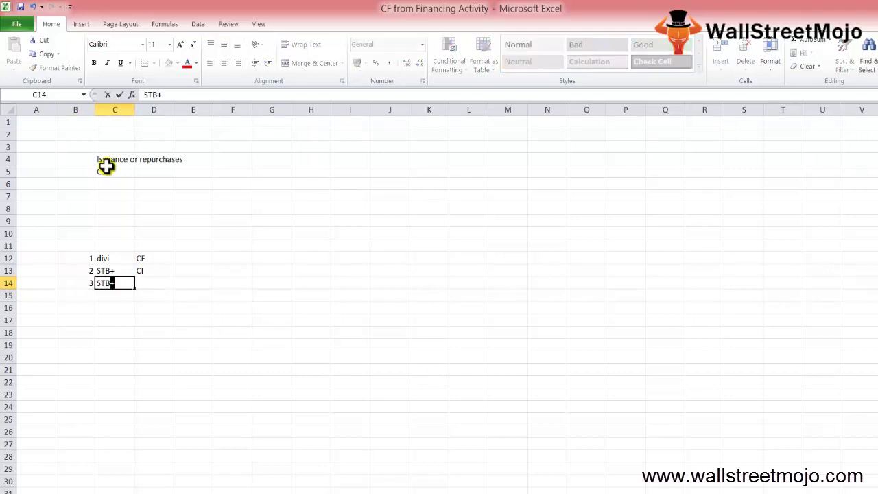
type("-")
key("Return")
key("Up")
key("Right")
key("Up")
key("Down")
type("CO")
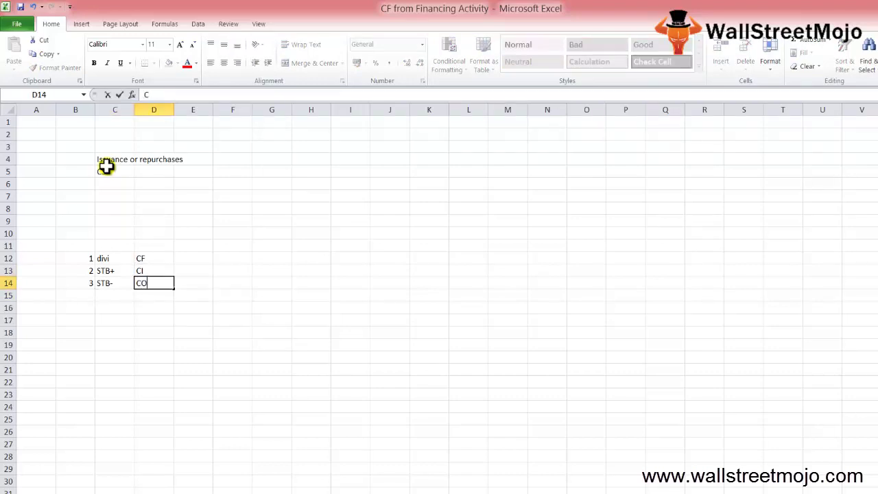
key("Return")
key("Left")
key("Left")
type("4")
key("Return")
Step: Enter LTB with the category CI for item 4 in row 15
key("Right")
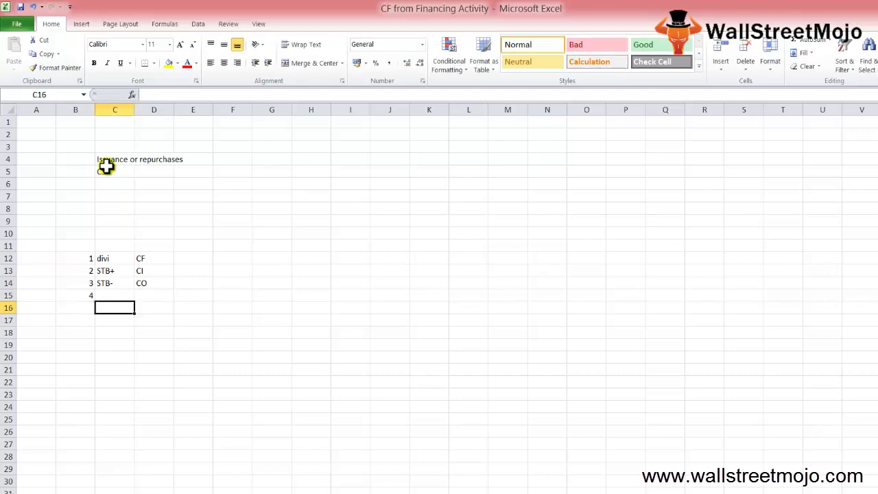
key("Up")
type("LTB")
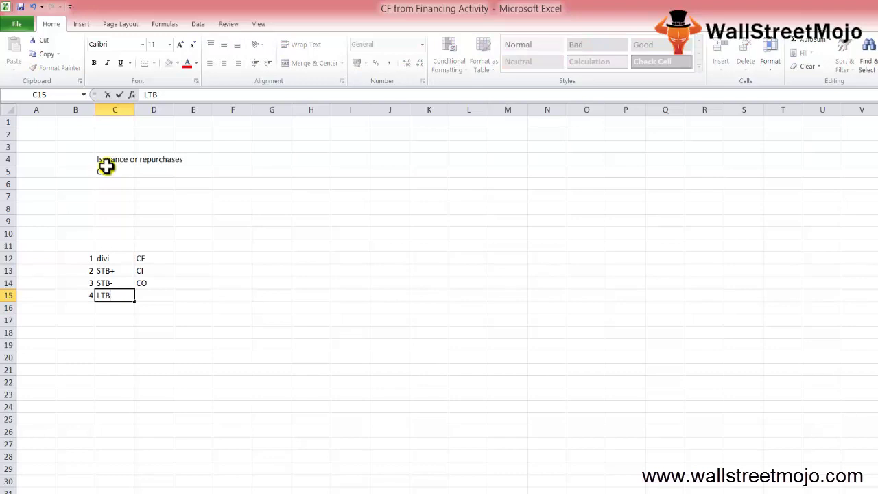
key("Return")
key("Up")
key("Right")
type("CI")
key("Return")
Step: Add item 5 RTLB classified CO in row 16
key("Down")
key("Left")
key("Left")
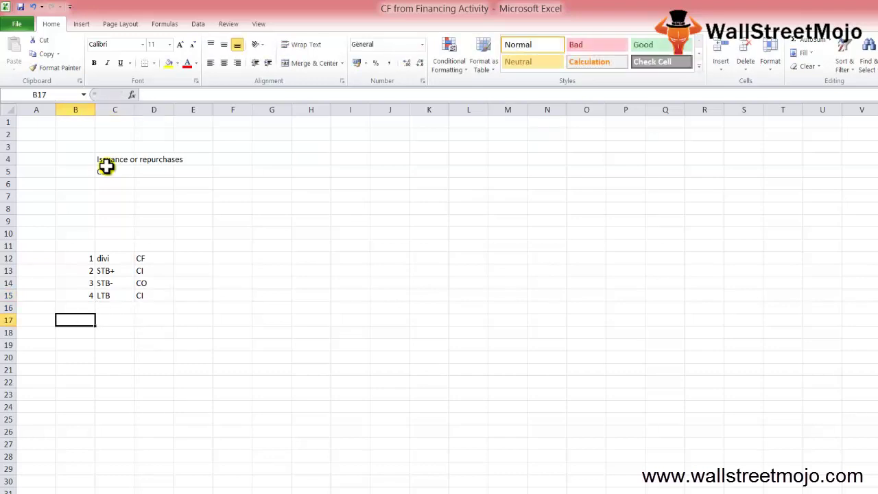
key("Up")
type("5")
key("Right")
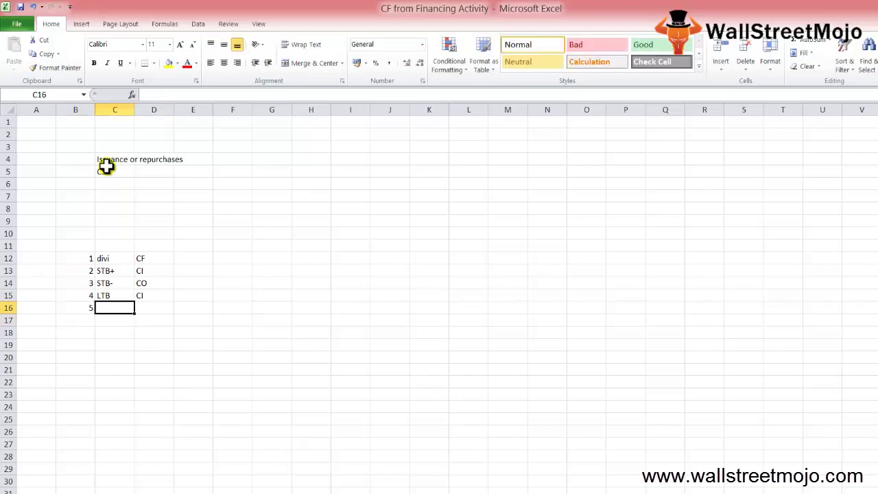
type("R")
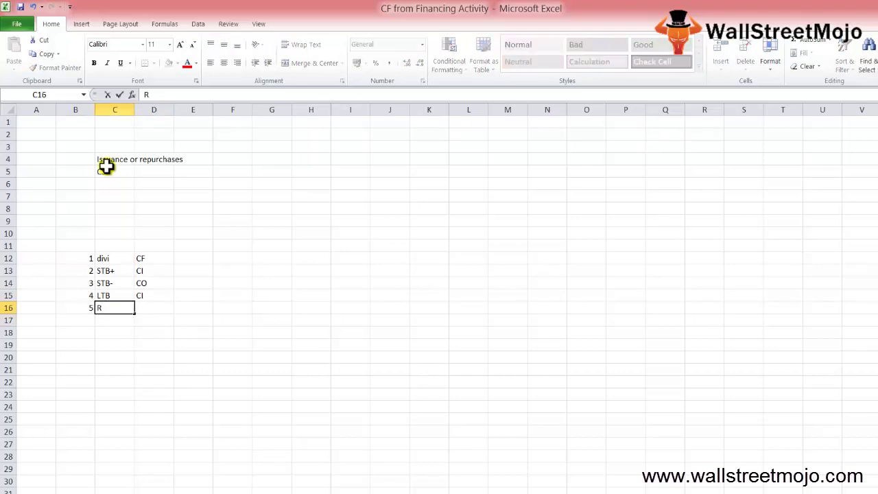
type("TLB")
key("Right")
type("CO")
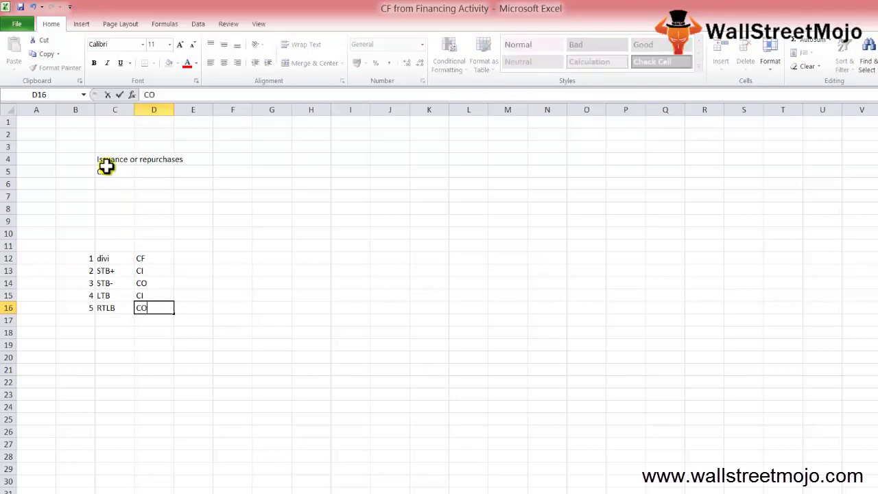
key("Return")
Step: Add item 6 SHARE SALES classified CI in row 17
key("Left")
key("Left")
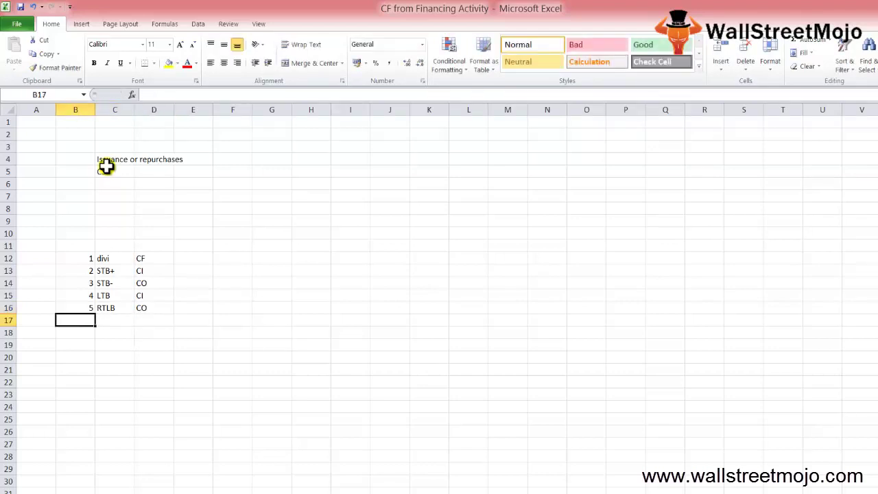
type("6")
key("Right")
type("S")
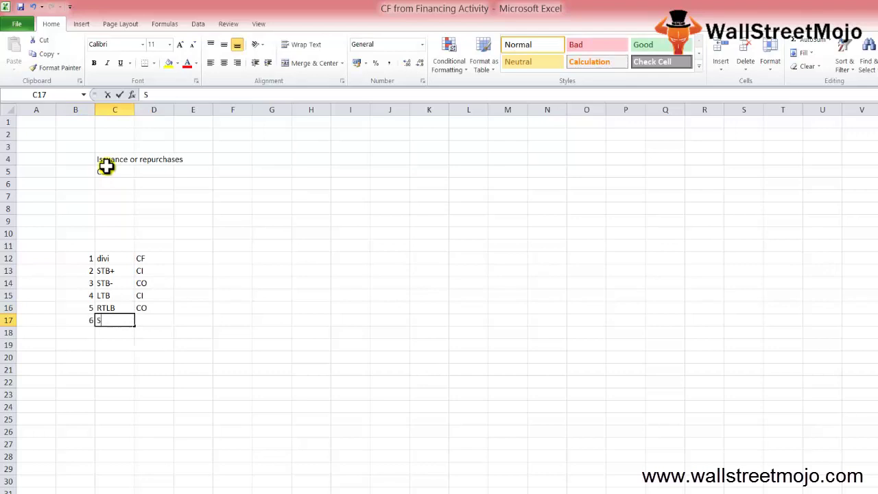
type("HARE SALES")
key("Return")
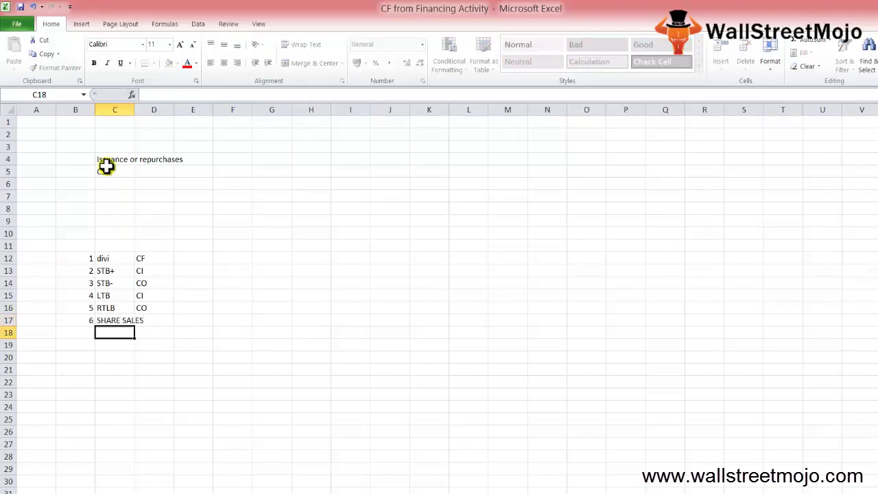
key("Up")
key("Right")
type("CI")
key("Return")
Step: Add item 7 SR classified CO in row 18
key("Left")
key("Left")
type("7")
key("Return")
key("Up")
key("Right")
type("SR")
key("Return")
key("Up")
key("Right")
type("CO")
key("Return")
key("Up")
key("Left")
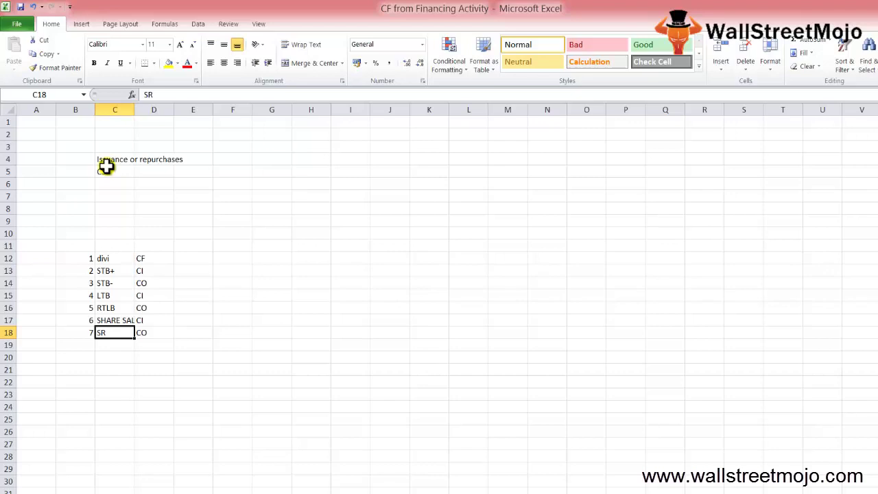
key("Down")
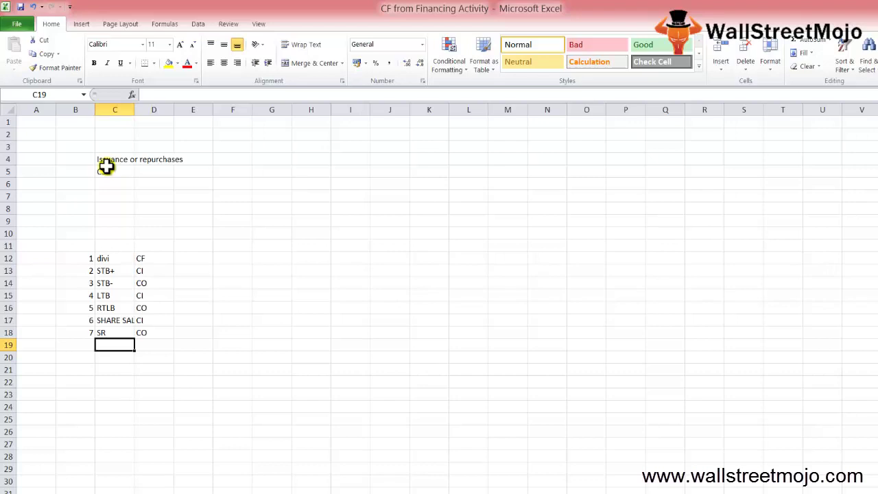
key("Down")
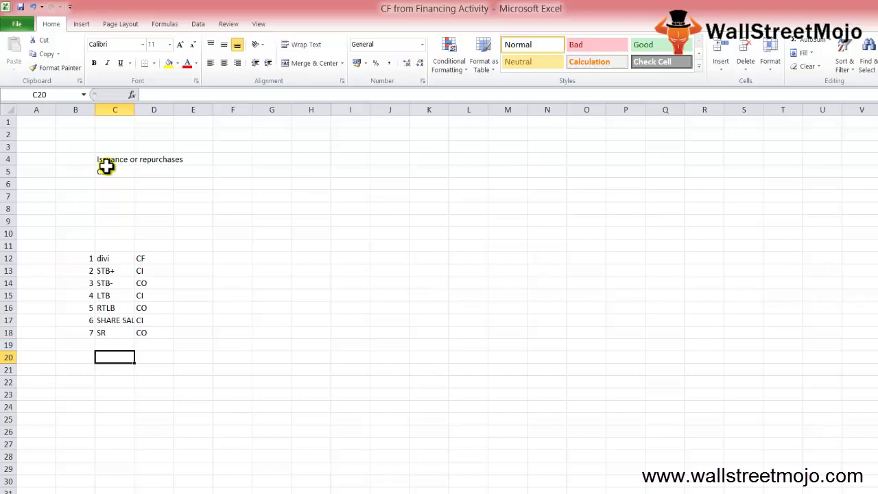
Step: Enter the heading Mr x in G20 and the line IS BS CFS in G22
key("Right")
key("Right")
key("Right")
key("Right")
type("Mr")
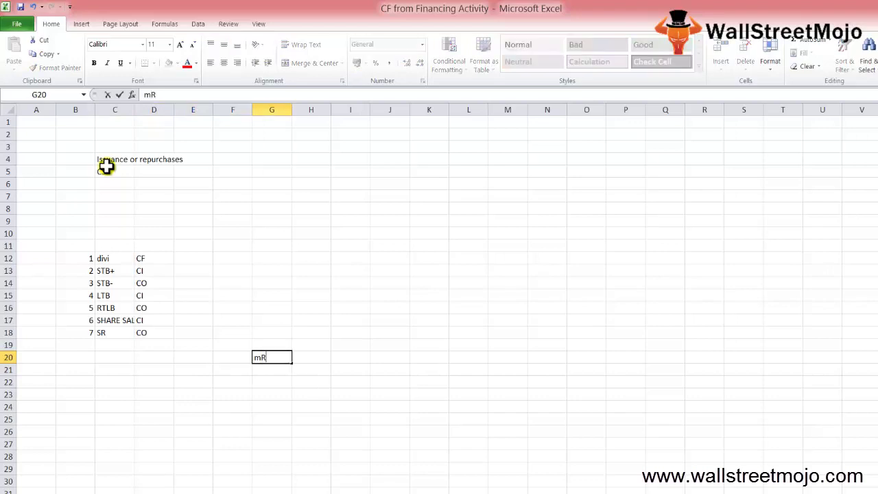
type(" x")
key("Return")
key("Up")
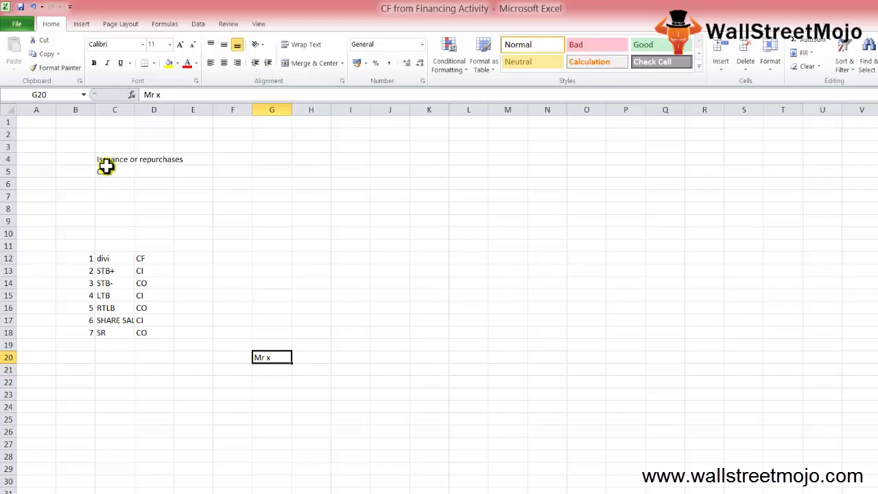
key("Down")
key("Down")
type("I")
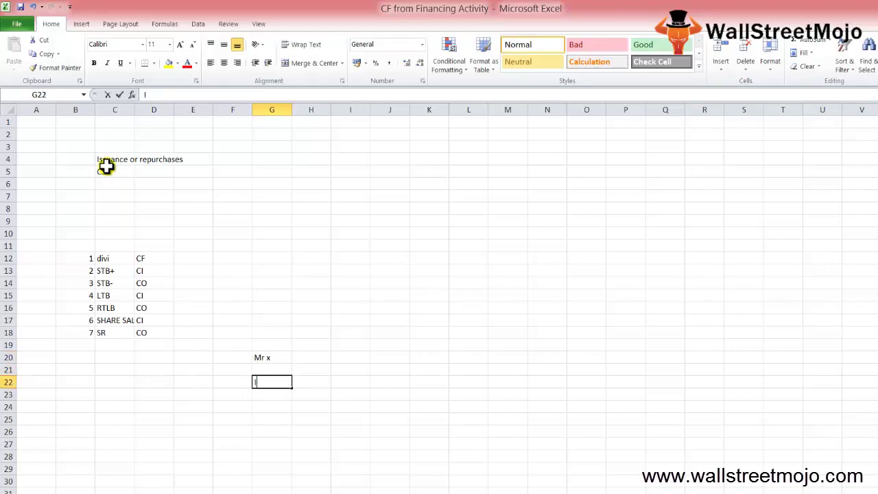
type("S B")
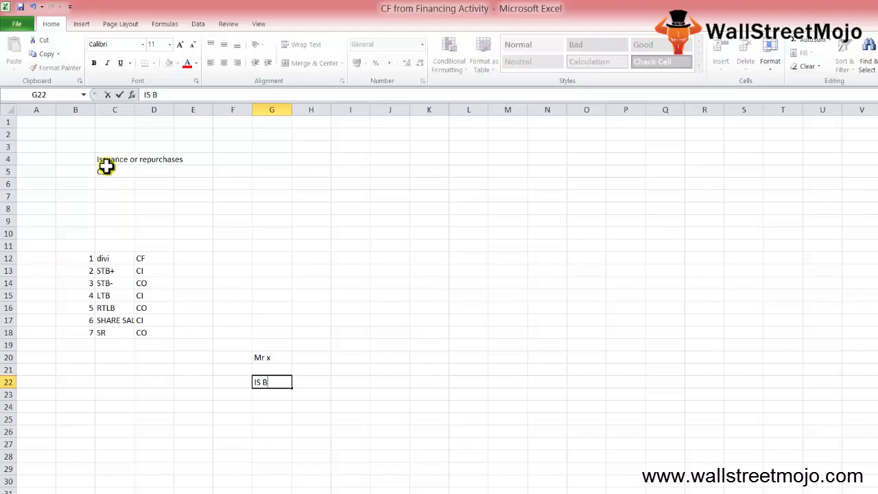
type("S CFS")
key("Return")
Step: Enter item 1 with amount 2000 in F24:G24
key("Down")
key("Left")
type("1")
key("Tab")
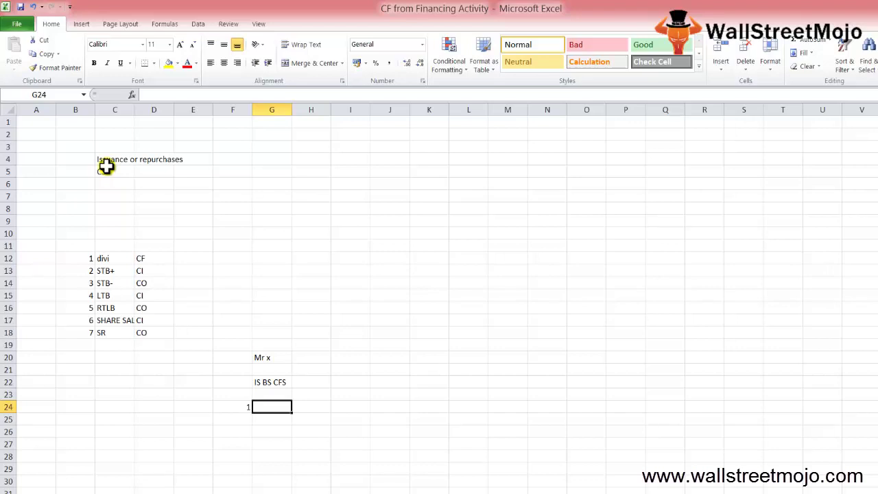
type("2000")
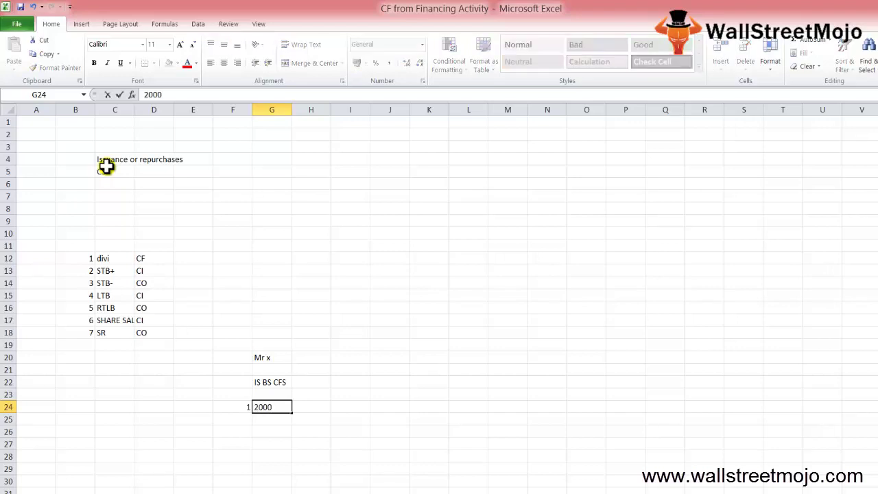
key("Return")
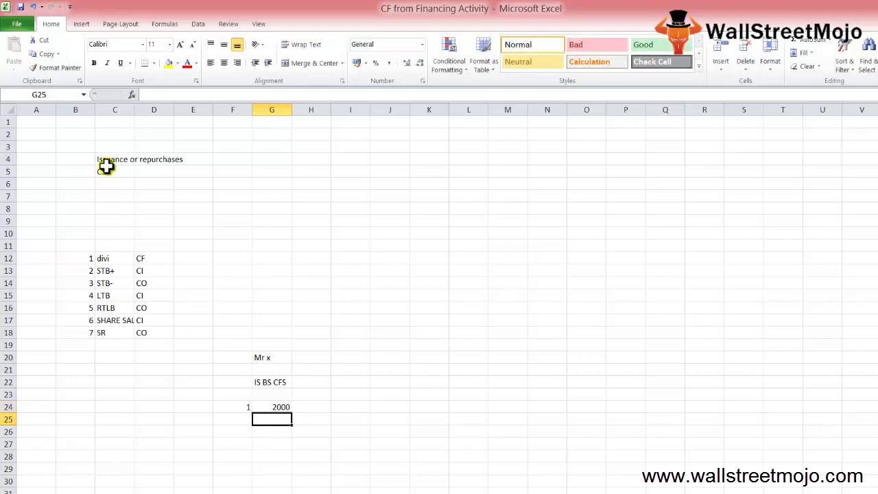
key("Up")
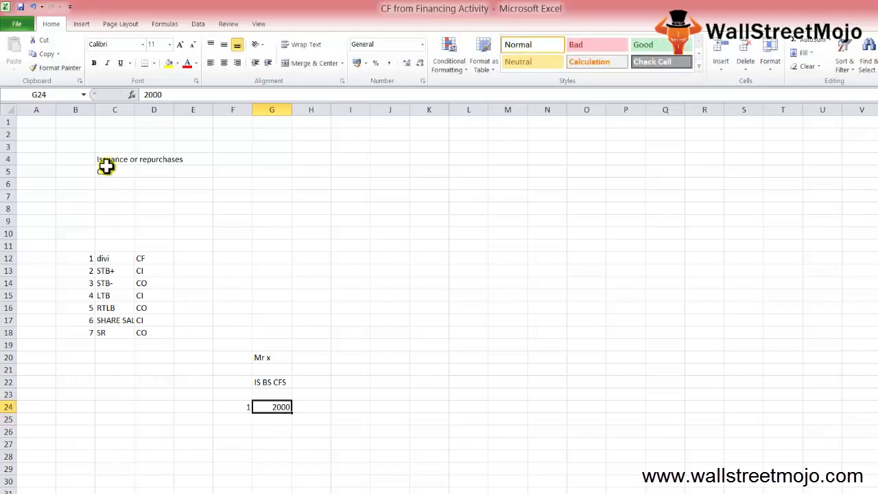
key("Return")
Step: Add the CF heading in G27 and Inst mr x with 2000 in G28:H28
key("Down")
key("Down")
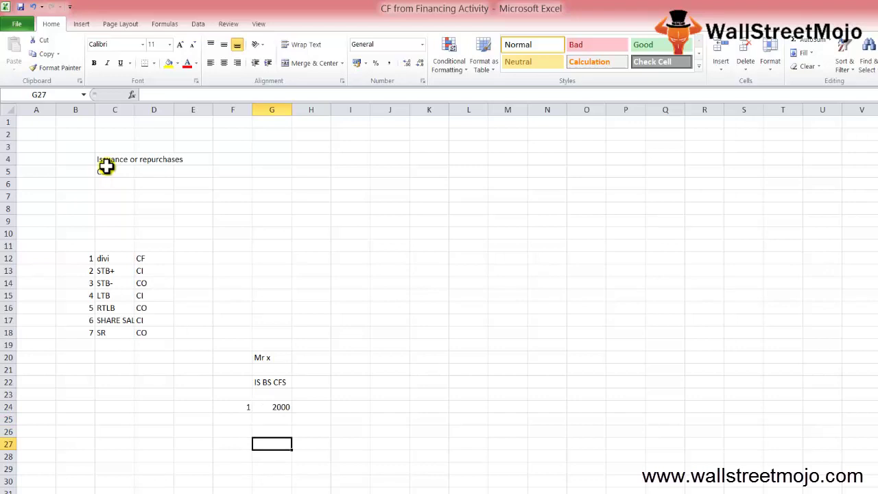
type("CF")
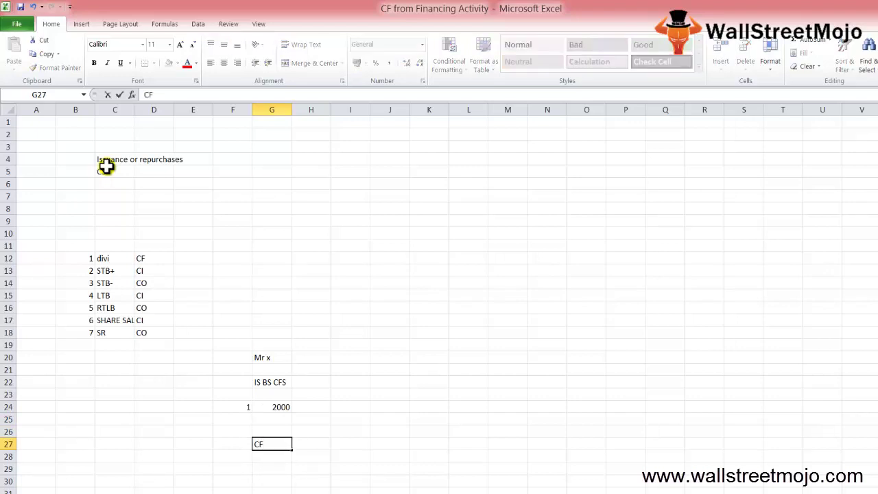
key("Return")
type("IN")
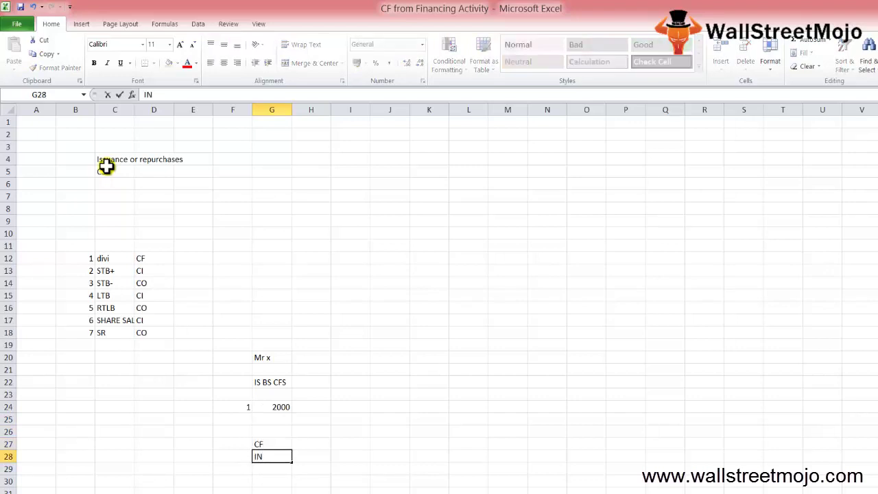
key("BackSpace")
type("nst mr x")
key("Return")
key("Up")
key("Right")
type("2")
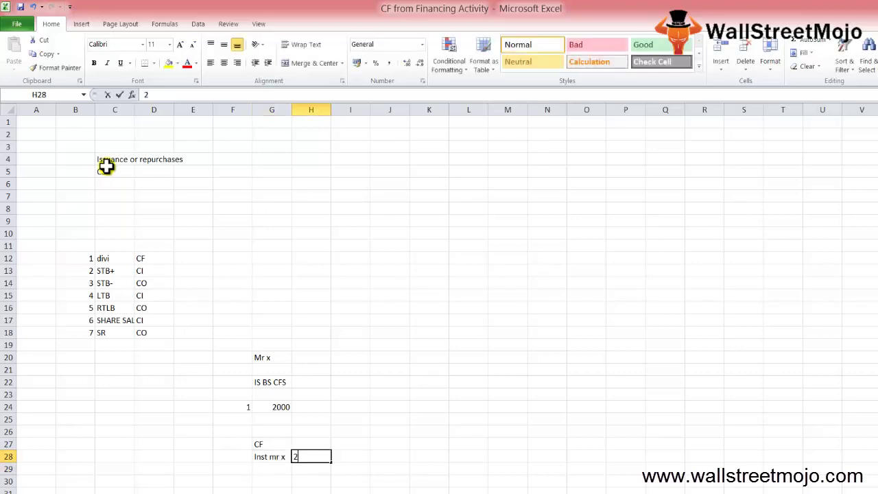
type("000")
key("Return")
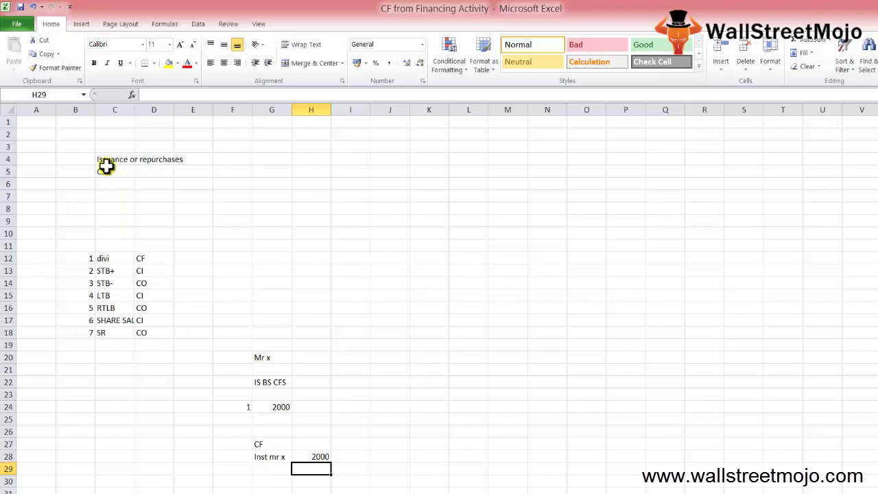
Step: Switch to the next blank sheet with Ctrl+PgDn and move into column B
key("Down")
key("Down")
key("Left")
key("Left")
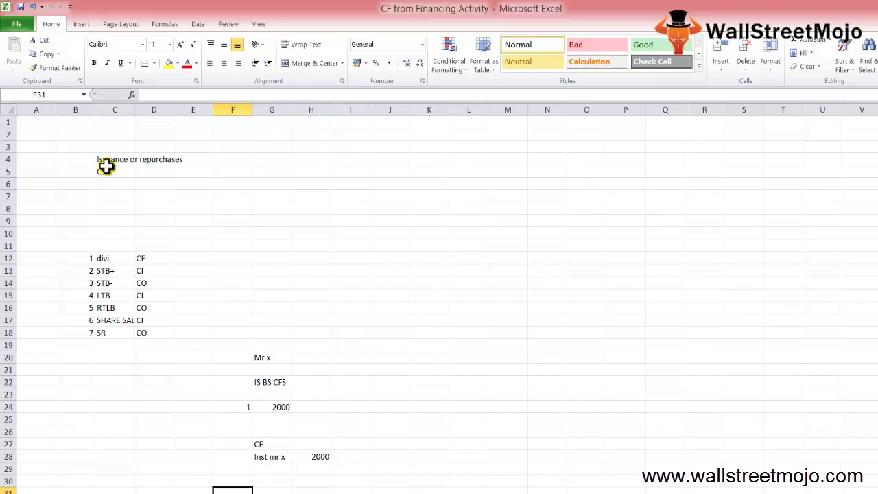
key("Down")
key("Up")
key("ctrl+Page_Down")
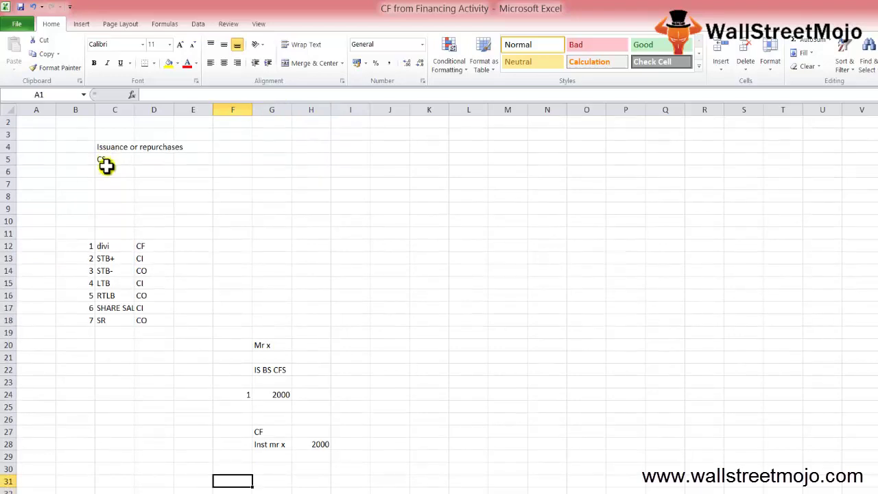
key("Right")
key("Down")
key("Down")
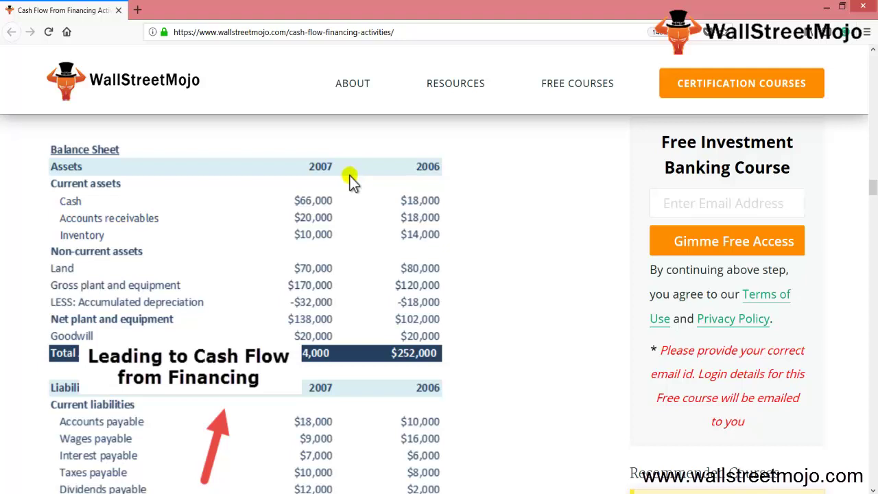
Step: Scroll the balance sheet down to the highlighted bonds, deferred taxes and common stock rows
scroll(350, 176, "down", 3)
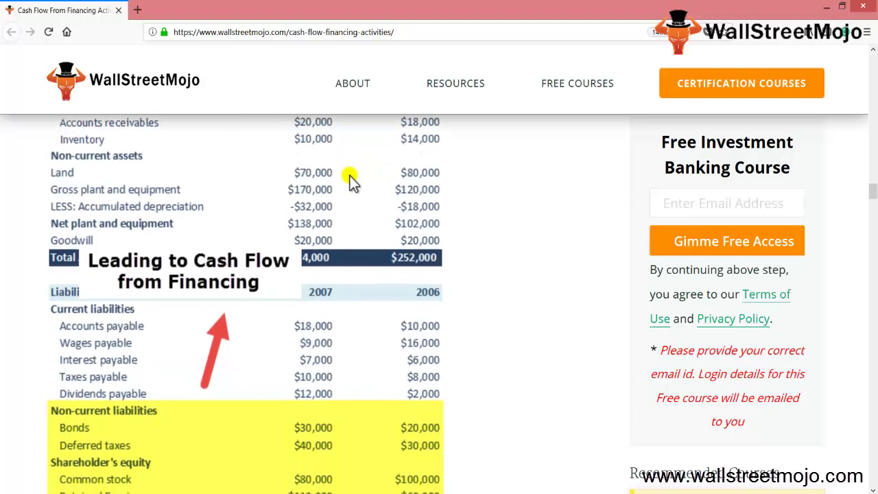
scroll(348, 176, "down", 1)
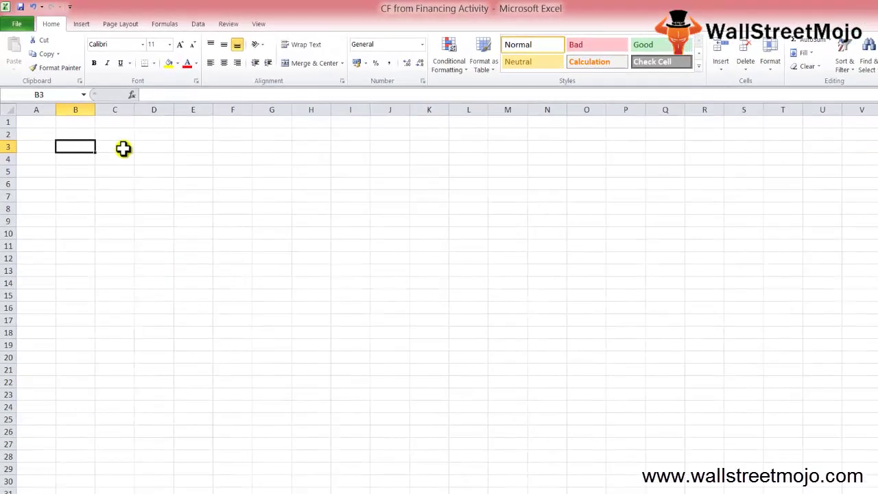
Step: Enter the 17000 amount, then go to the first item number cell
type("17000")
key("Return")
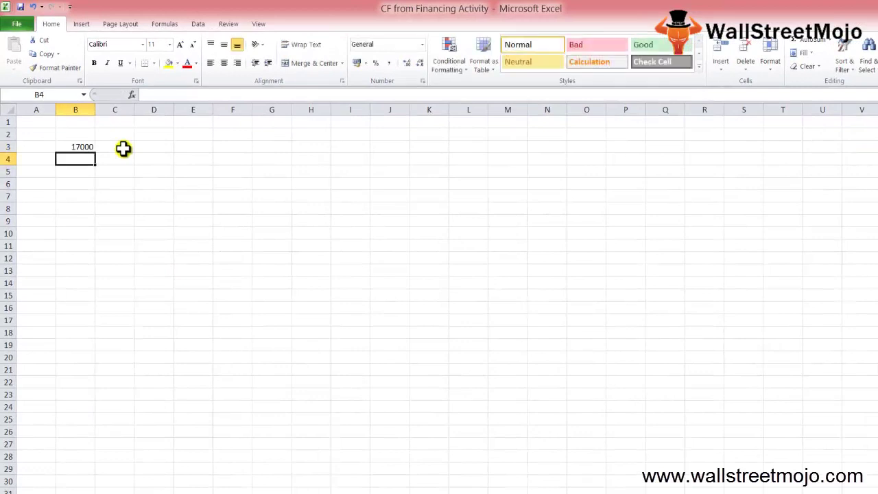
key("Return")
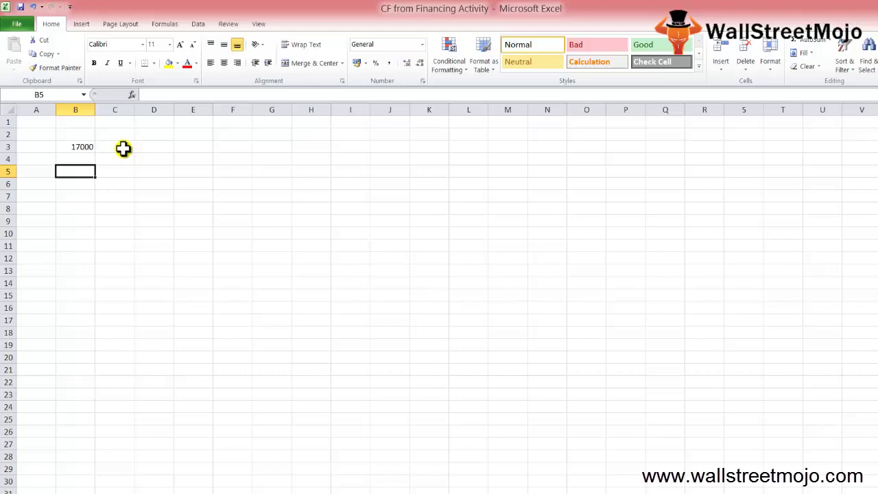
key("Down")
key("Right")
key("Right")
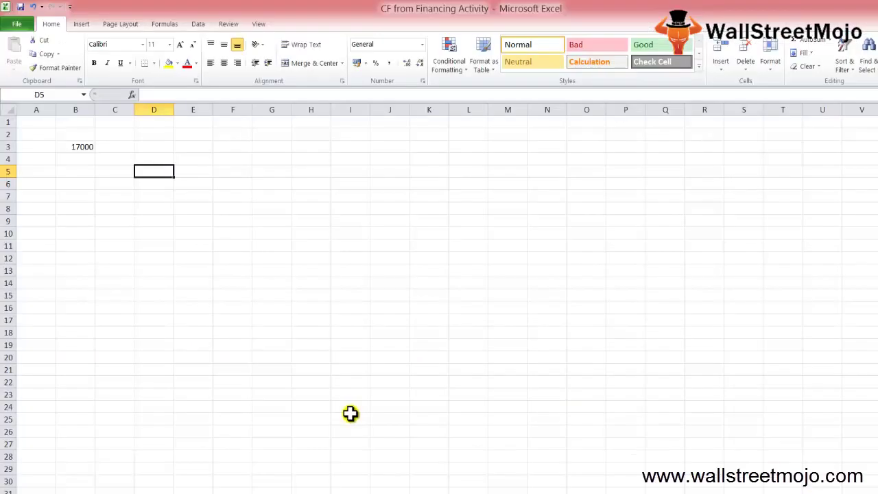
key("Up")
key("Left")
type("1")
key("Right")
type("Bonds")
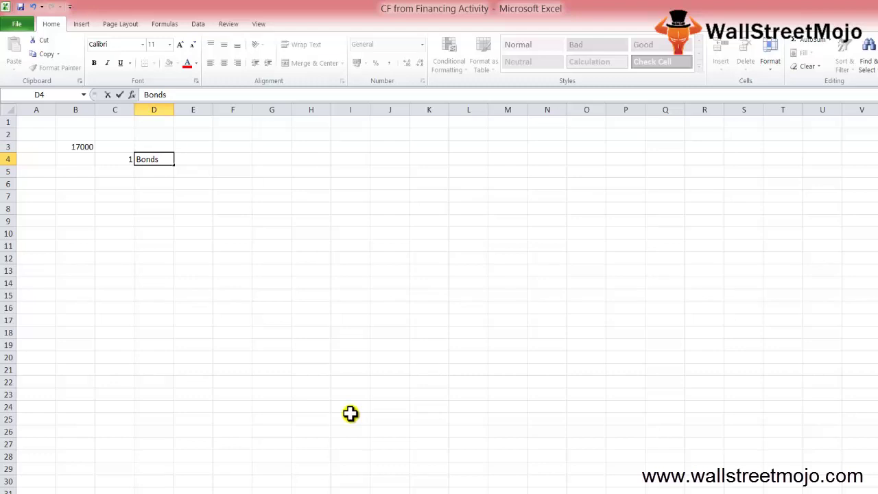
key("Right")
type("=30000-2000")
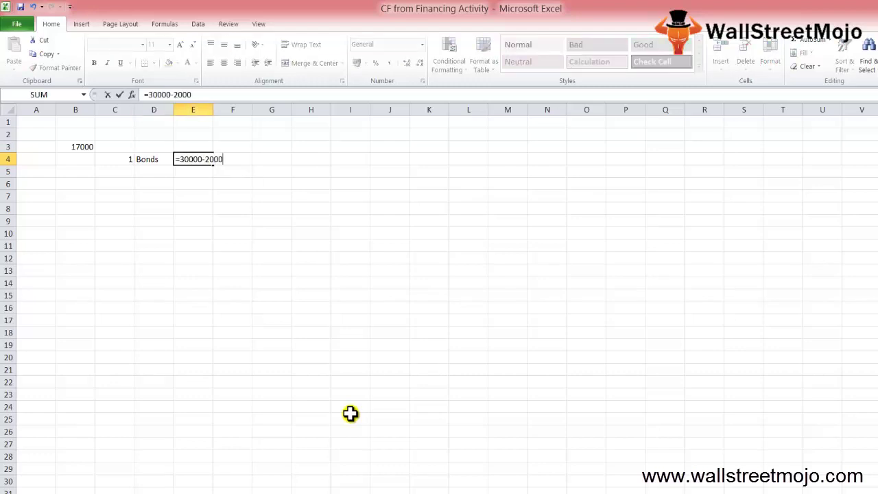
type("0")
key("Return")
Step: Add item number 2 with the label 'CS'
key("Left")
key("Left")
type("2")
key("Return")
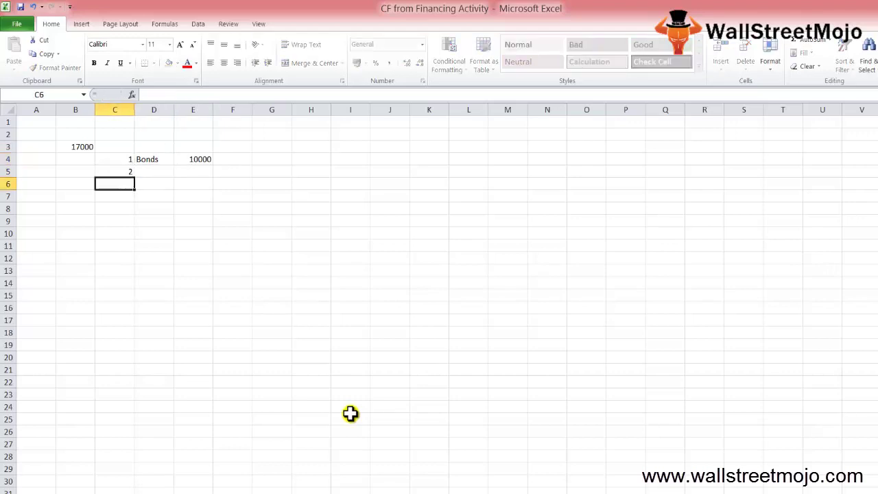
key("Up")
key("Right")
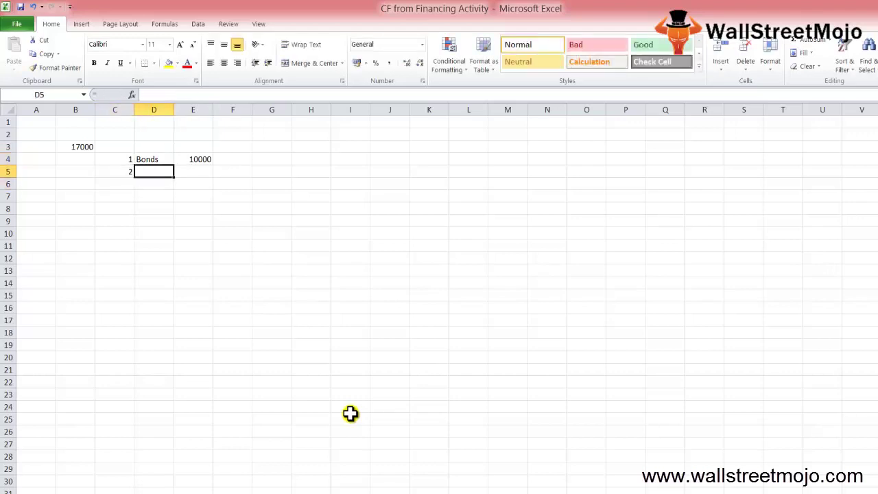
type("s")
key("BackSpace")
type("CS")
key("Return")
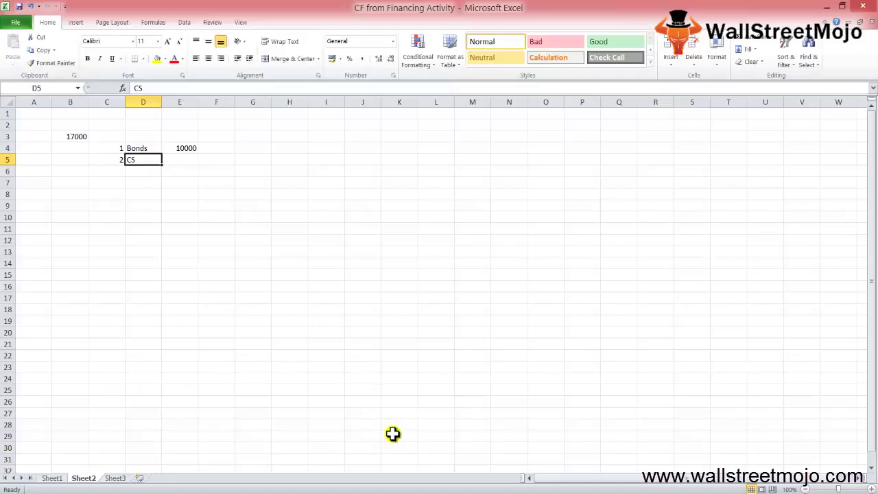
key("Right")
type("=8000")
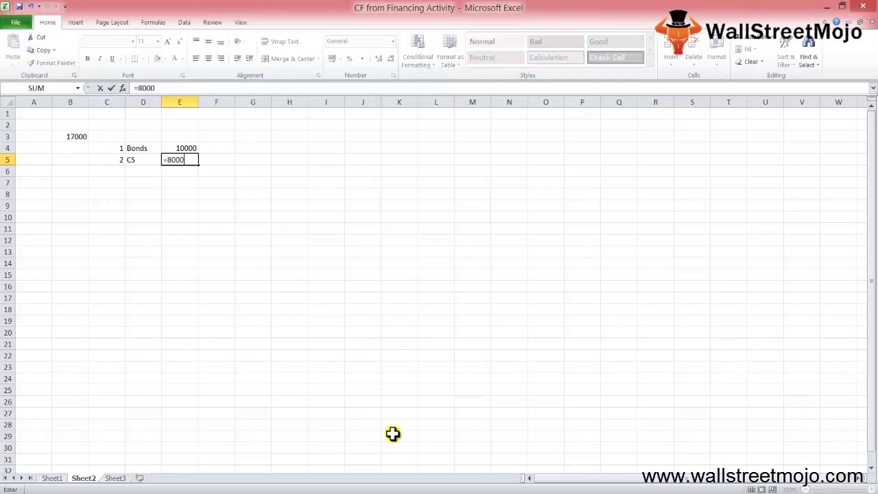
type("0-100000")
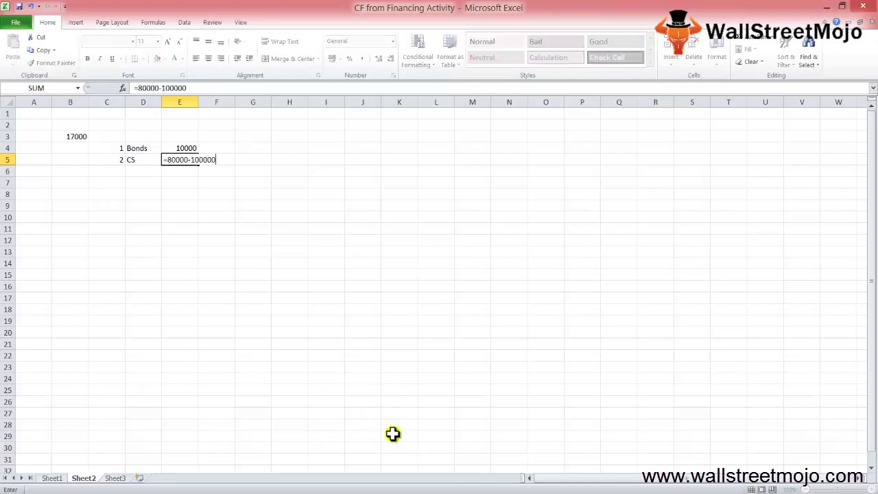
key("ctrl+Return")
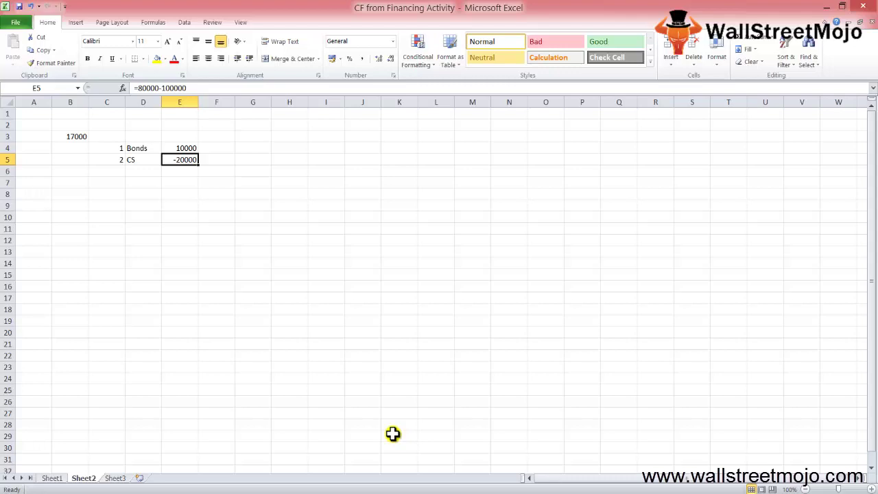
key("Down")
key("Left")
key("Left")
type("3")
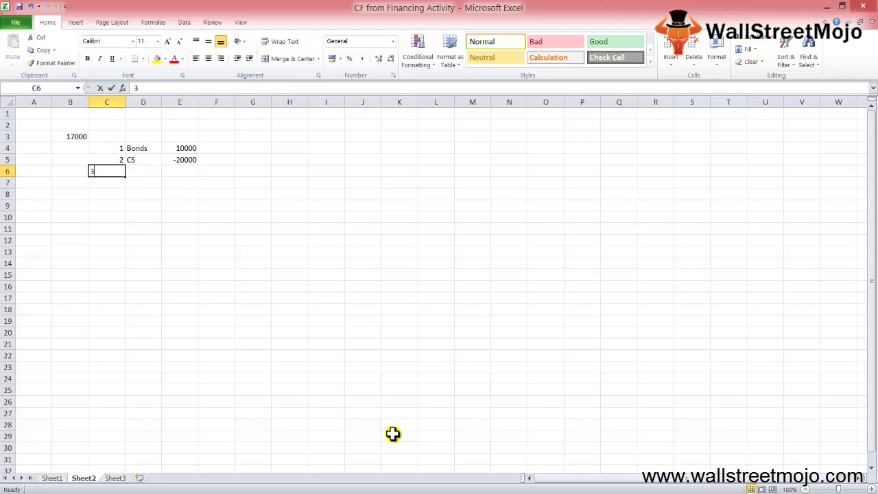
key("Tab")
Step: Label item 3 'CDP' and add the note 'D+INCRES D' beside its value
type("cdp")
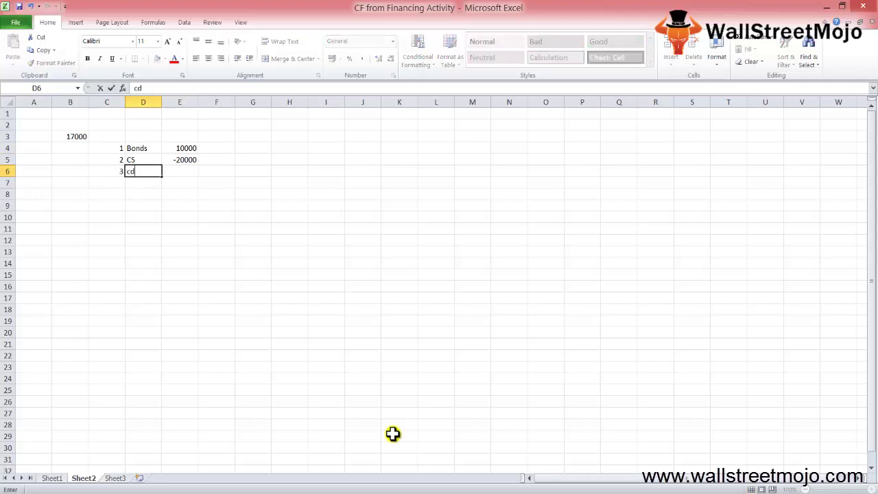
key("BackSpace")
key("BackSpace")
key("BackSpace")
type("CDP")
key("Tab")
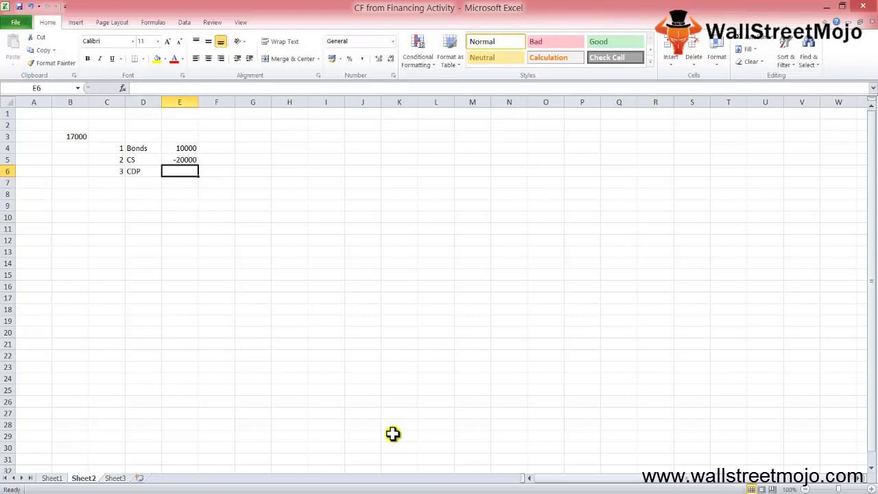
key("Tab")
type("D+")
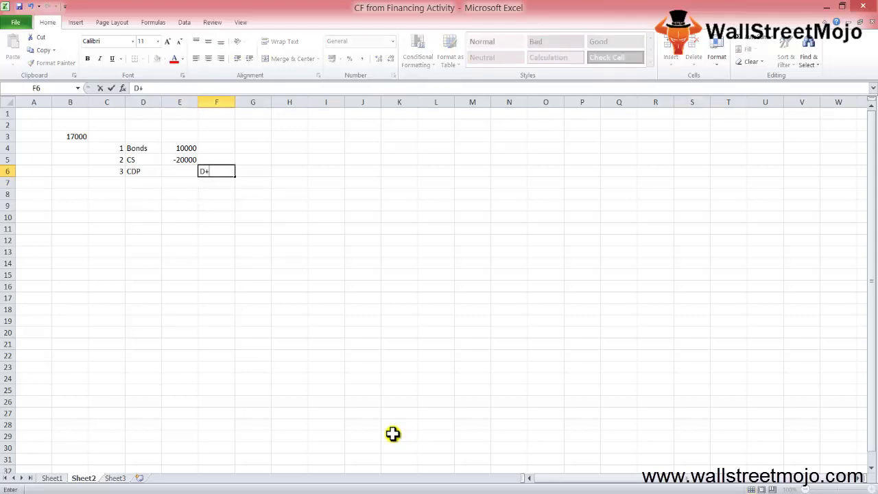
type("INCRES D")
key("Return")
Step: Enter CDP's net change as =-17000+10000 (-7000)
key("Up")
key("Left")
key("Up")
key("Up")
key("Left")
key("Left")
key("Left")
Step: Start a total formula below the items, referencing the Bonds value
key("Up")
key("Down")
key("Down")
key("Right")
key("Right")
key("Right")
key("Down")
type("=-17000+10000")
key("Return")
key("Up")
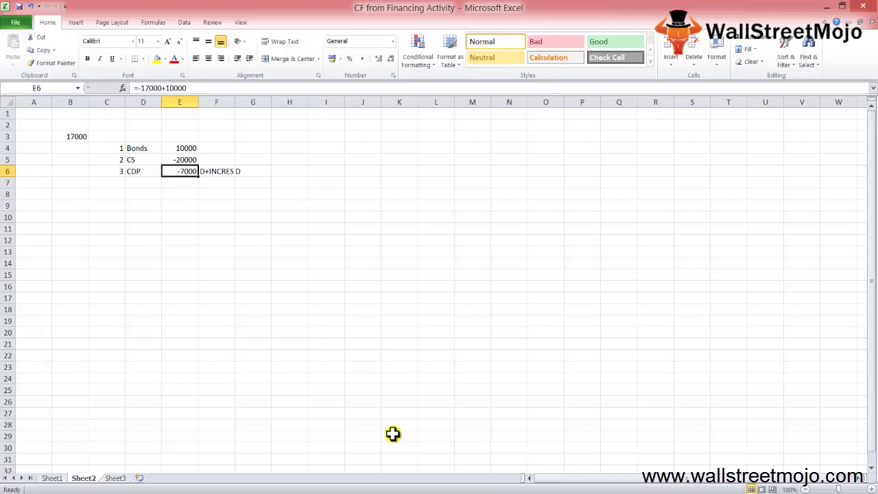
key("Down")
key("Down")
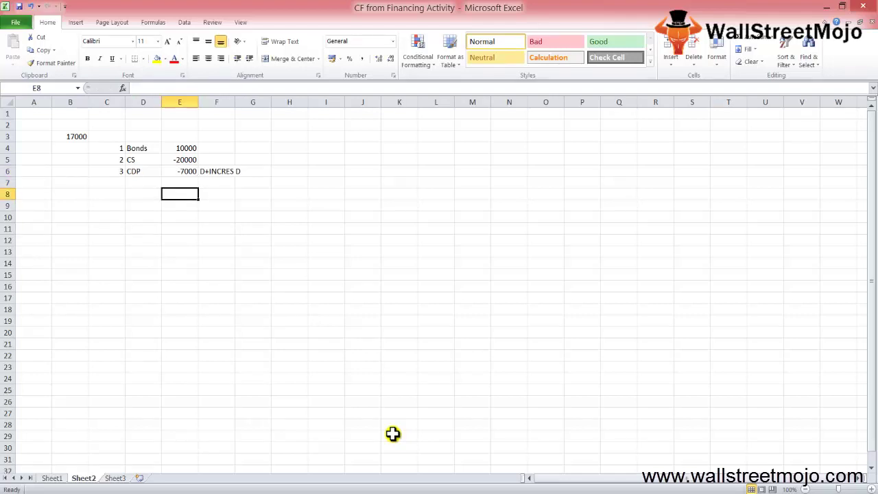
type("=")
key("Up")
key("Up")
key("Up")
key("Up")
Step: Complete the total as Bonds minus CS minus CDP and check its references
type("-")
key("Up")
key("Up")
key("Up")
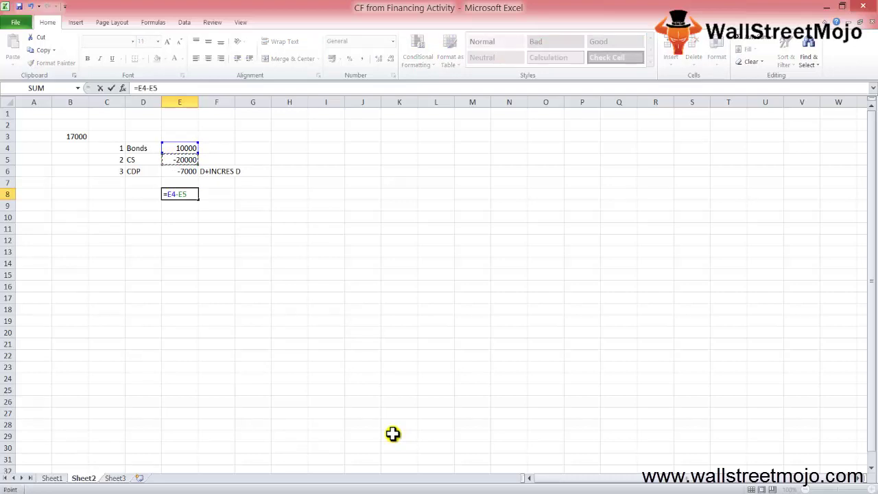
type("-")
key("Up")
key("Up")
key("Return")
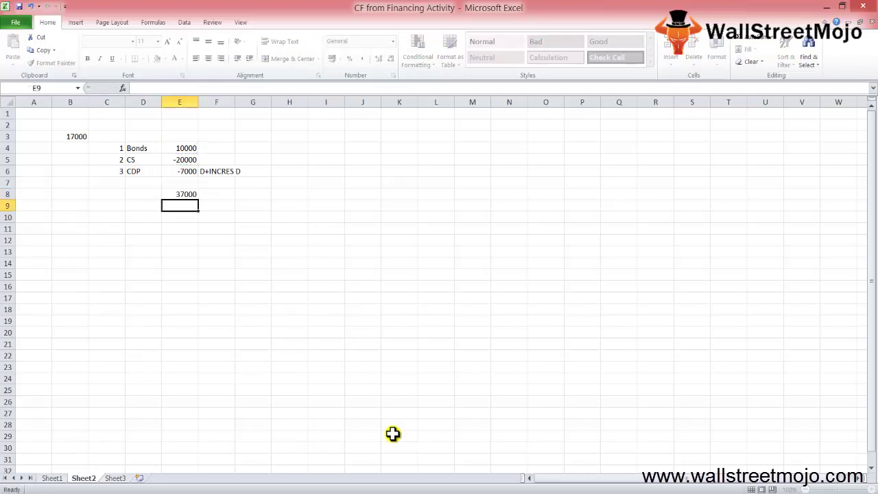
key("Up")
key("Up")
key("Down")
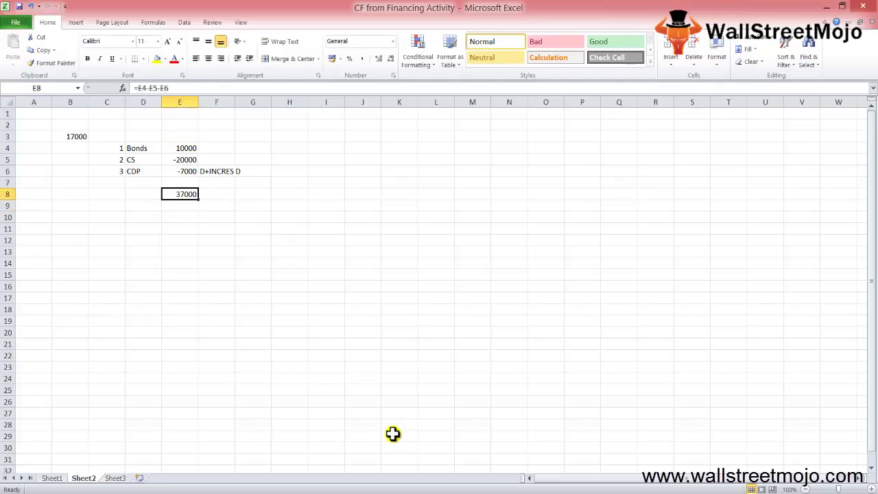
key("F2")
key("Escape")
key("Delete")
type("=10")
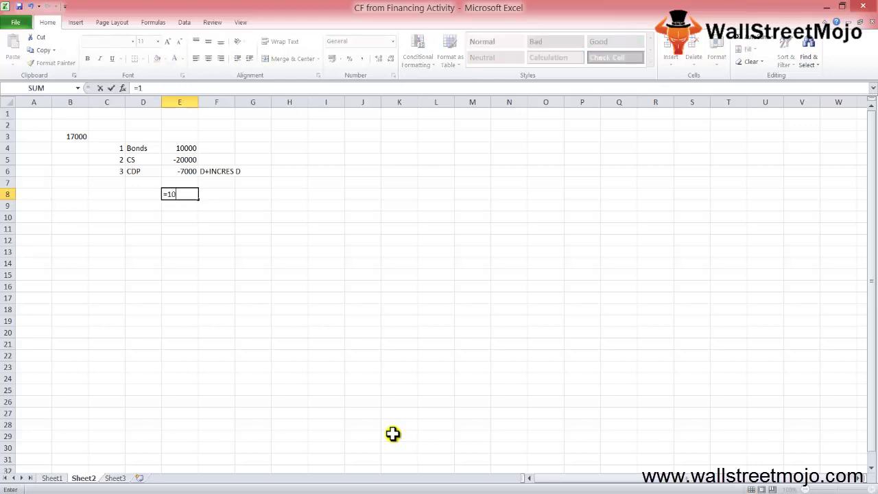
type("000-20000-7000")
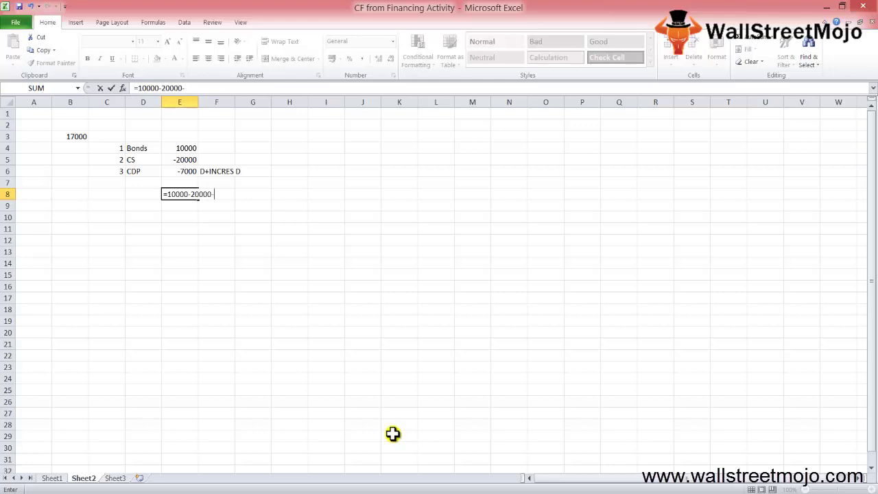
key("ctrl+Return")
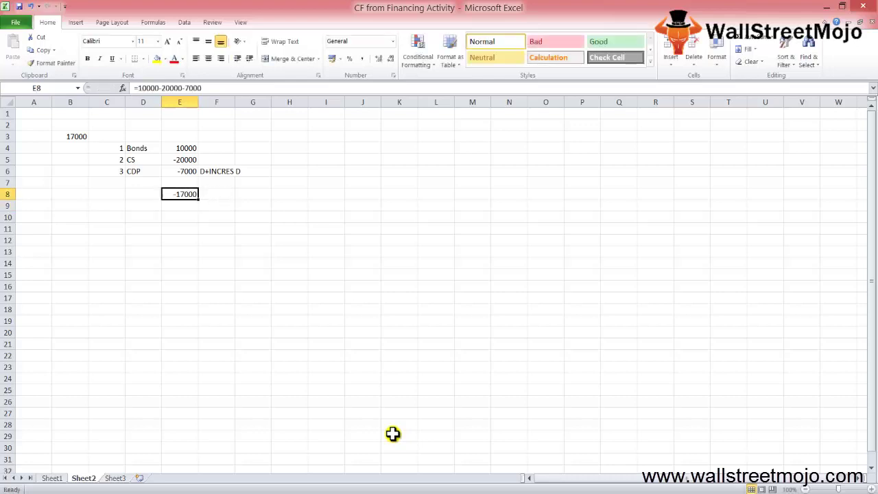
key("Left")
type("C")
key("Return")
key("Up")
type("C")
type("F")
key("Return")
Step: Review the CFF total, select cell B20, and switch to Sheet3
key("Up")
key("Right")
key("Right")
key("Left")
key("Down")
left_click(81, 333)
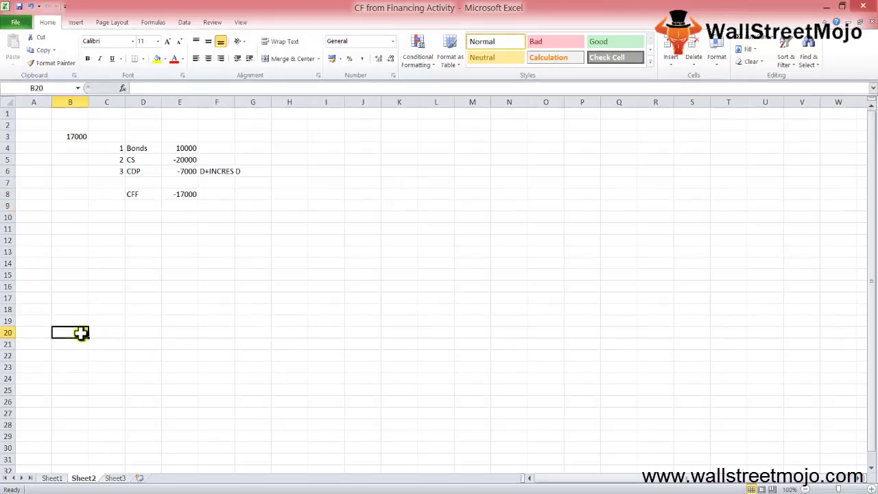
key("ctrl+Page_Down")
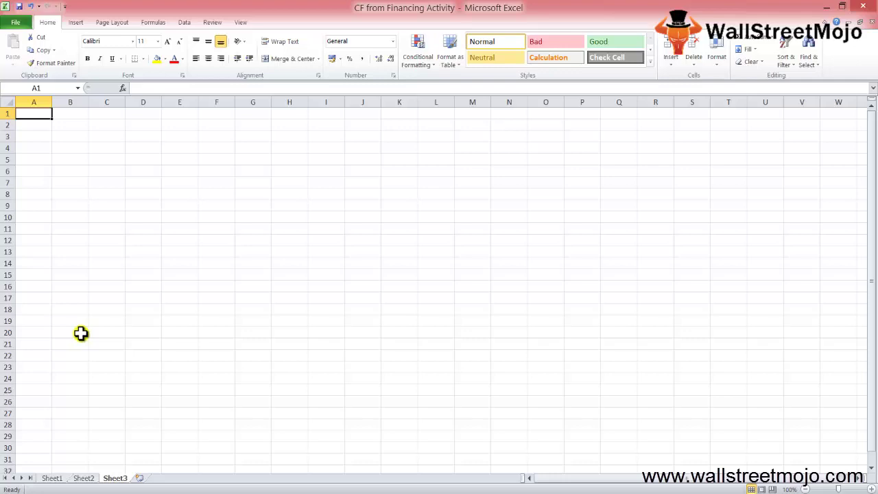
Step: Move to cell D7 on the empty Sheet3
key("Down")
key("Down")
key("Right")
key("Right")
key("Right")
key("Down")
key("Down")
key("Down")
key("Down")
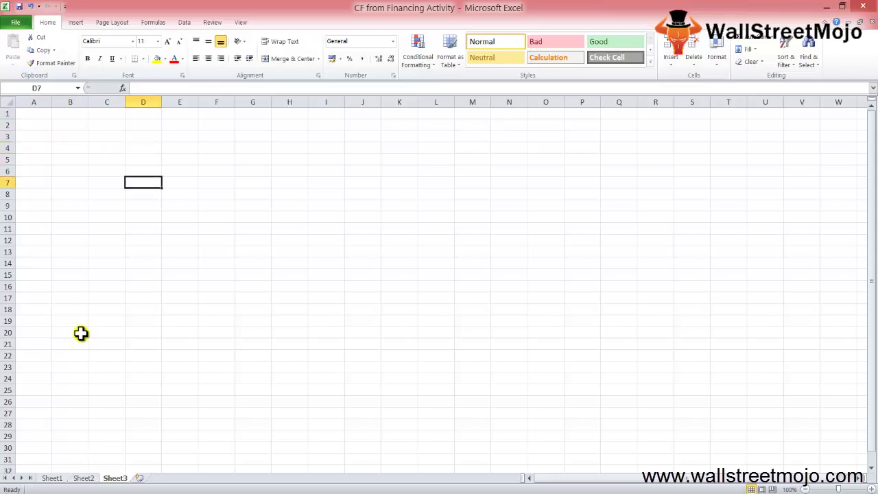